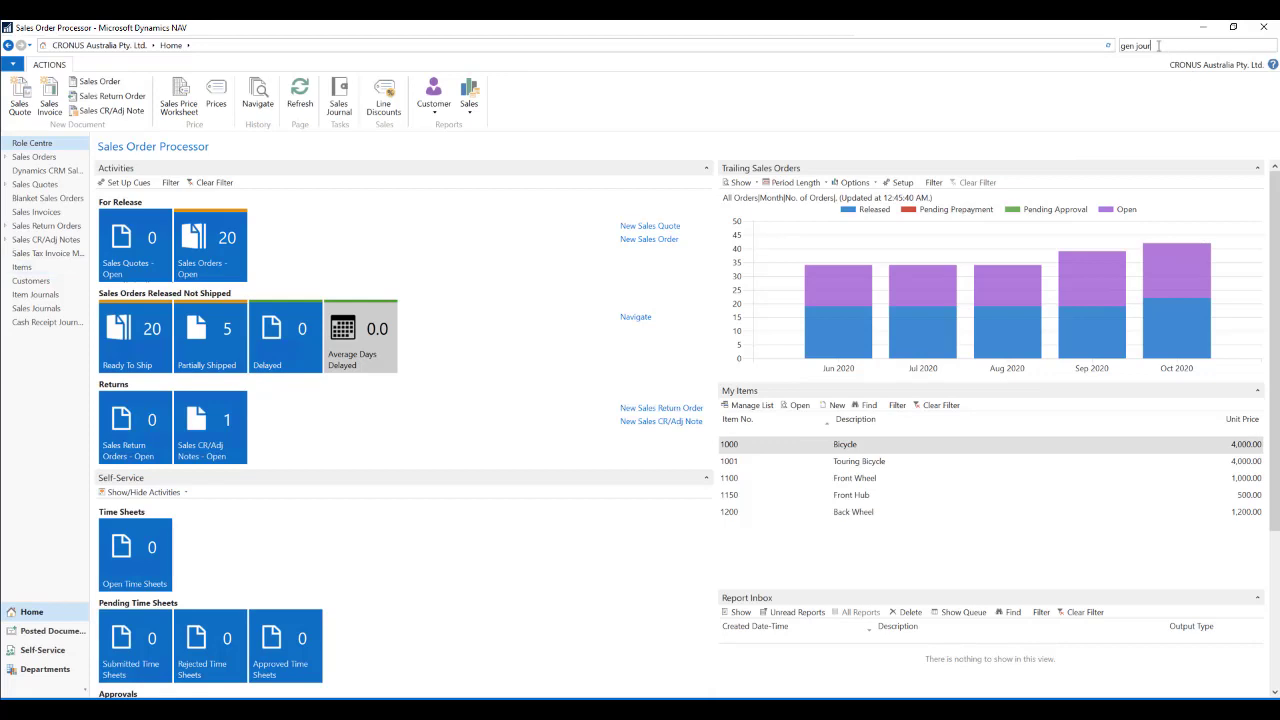
Step: Open the general journal and set the line's account to G/L Account 3115, Equity
left_click(1097, 61)
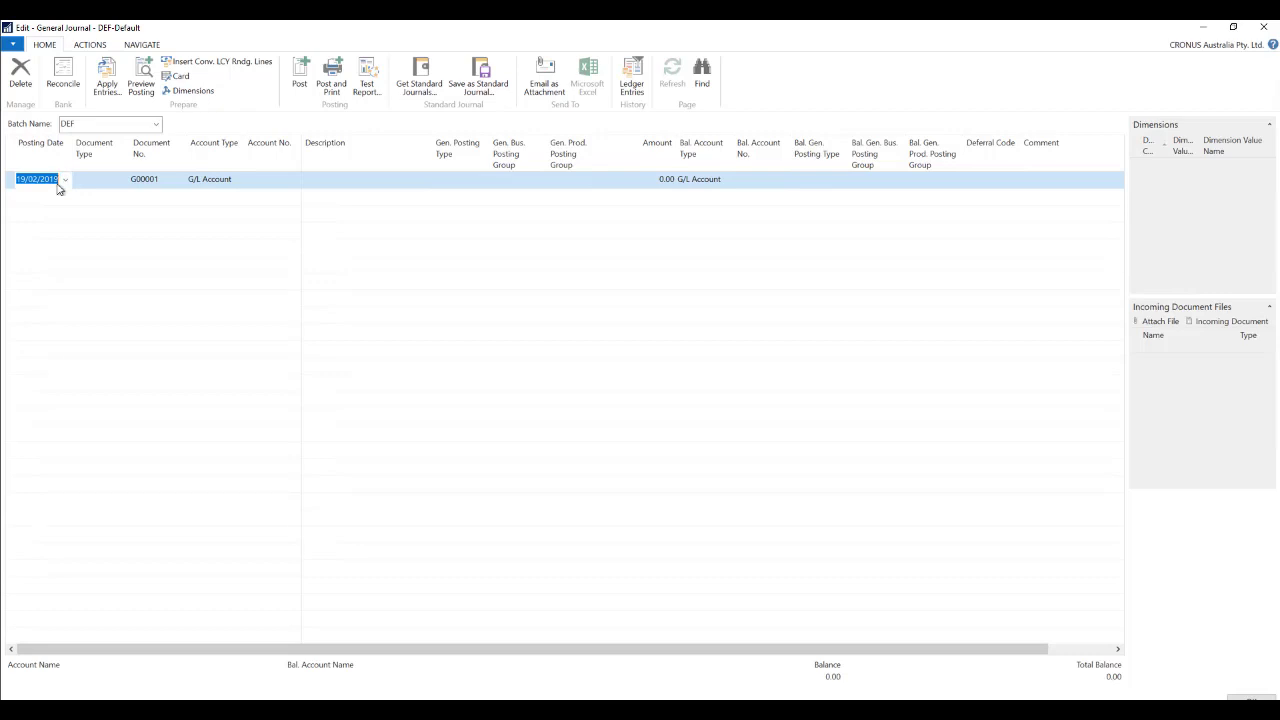
left_click(211, 183)
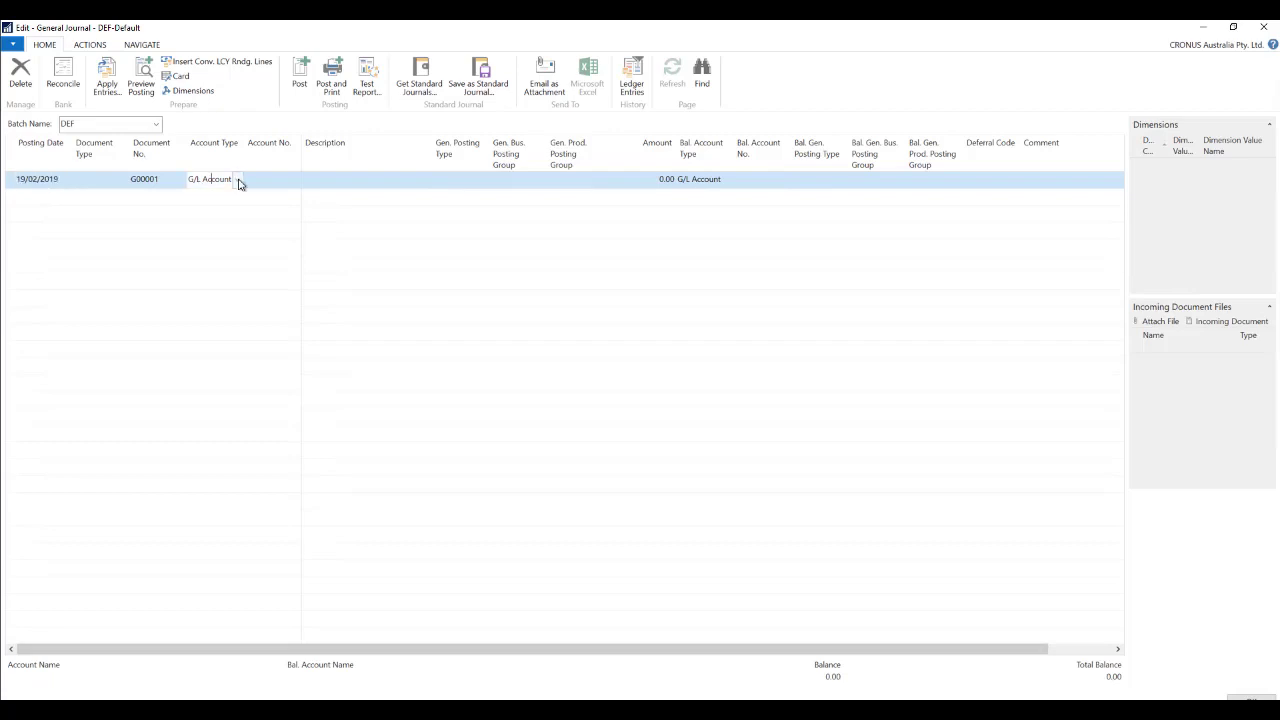
left_click(240, 180)
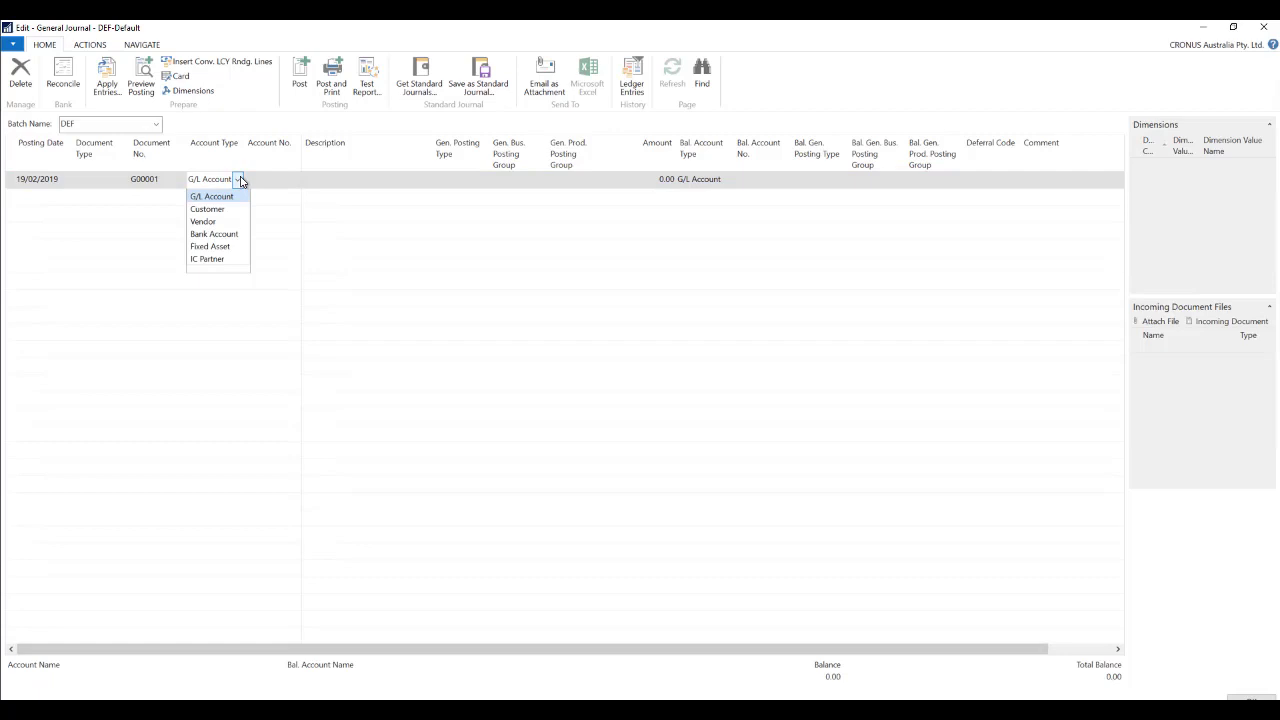
left_click(240, 180)
left_click(295, 183)
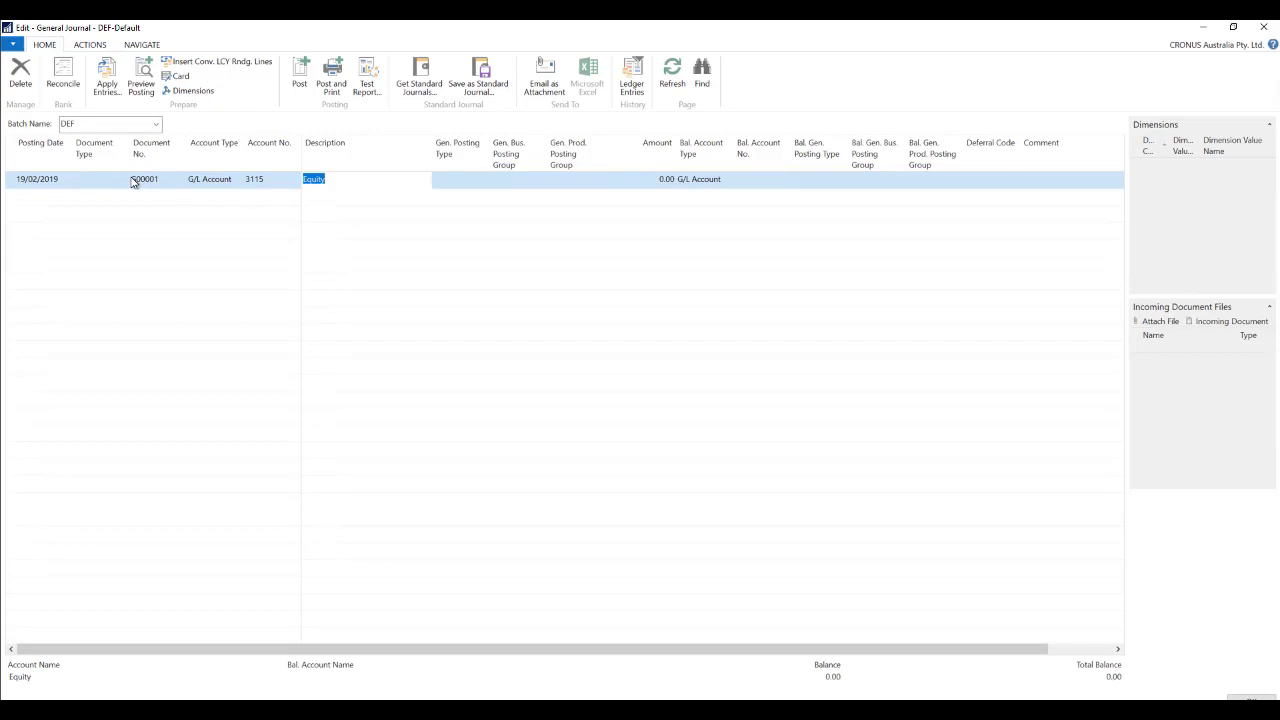
Step: Check the number series of the DEF batch in the general journal batches and choose DEF
left_click(157, 126)
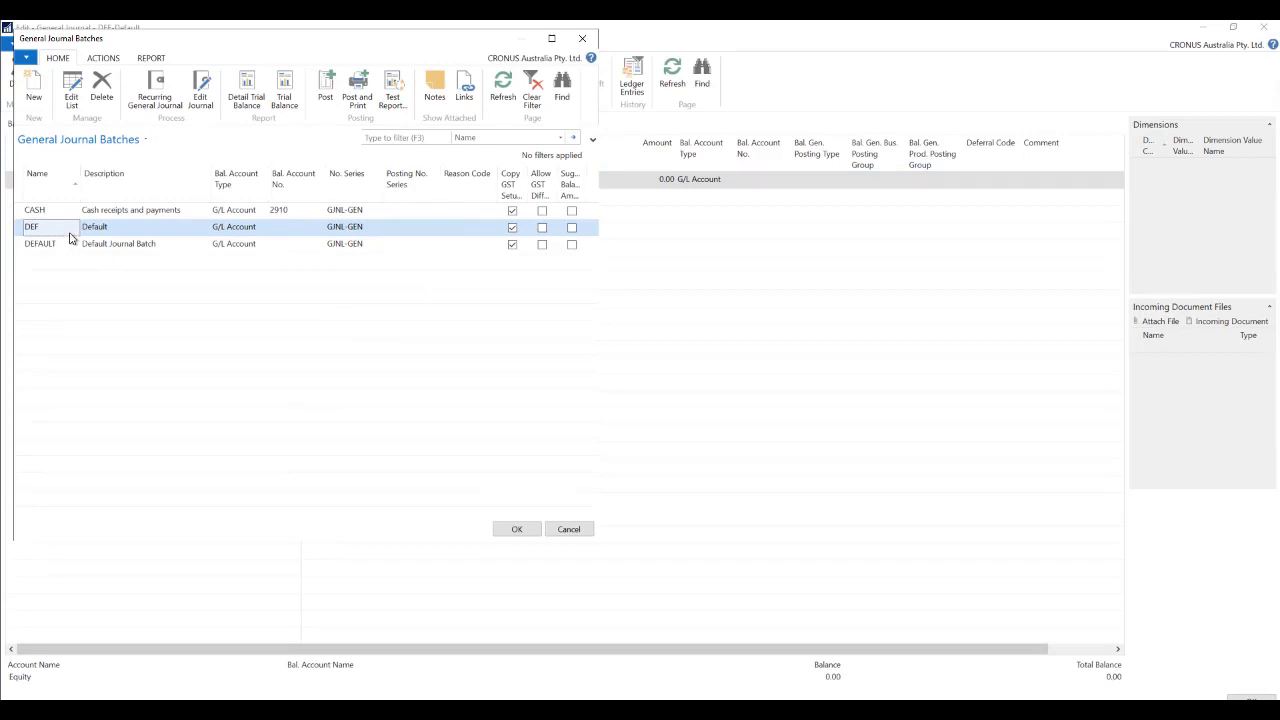
left_click(350, 229)
key("Return")
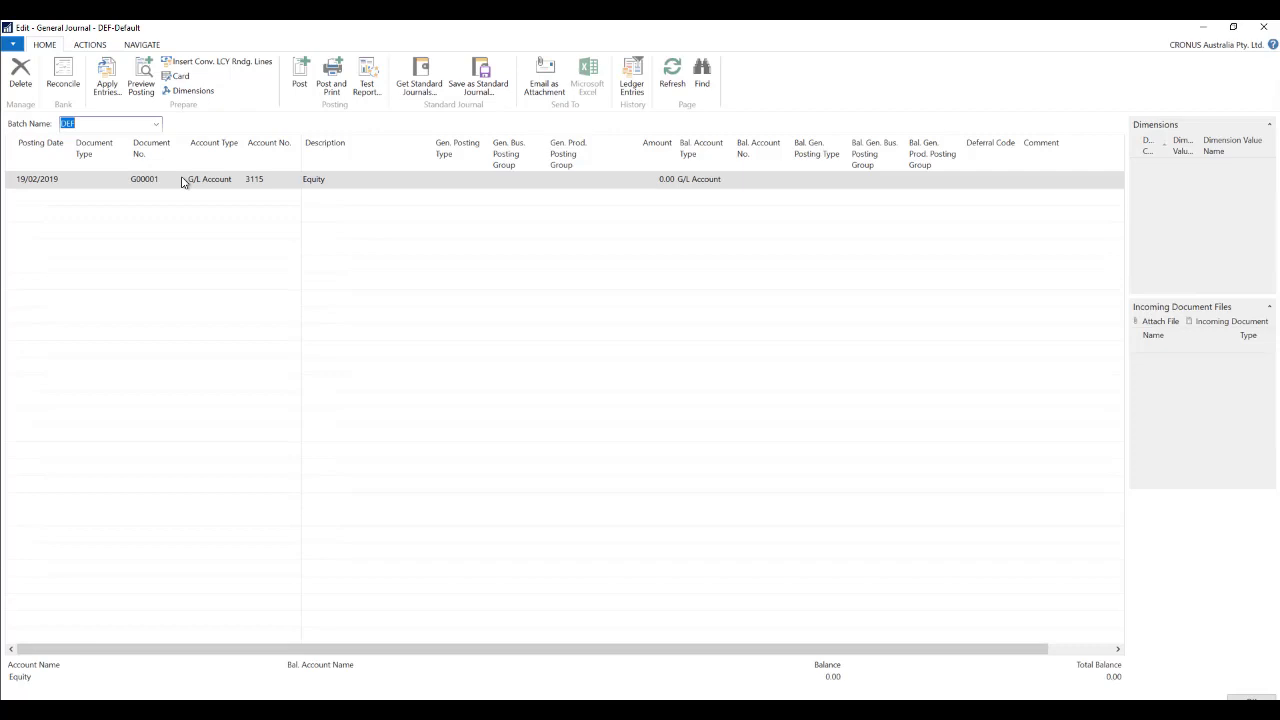
Step: Set the Equity line's balancing account type to Bank Account and the balancing account number to NAB
left_click(705, 179)
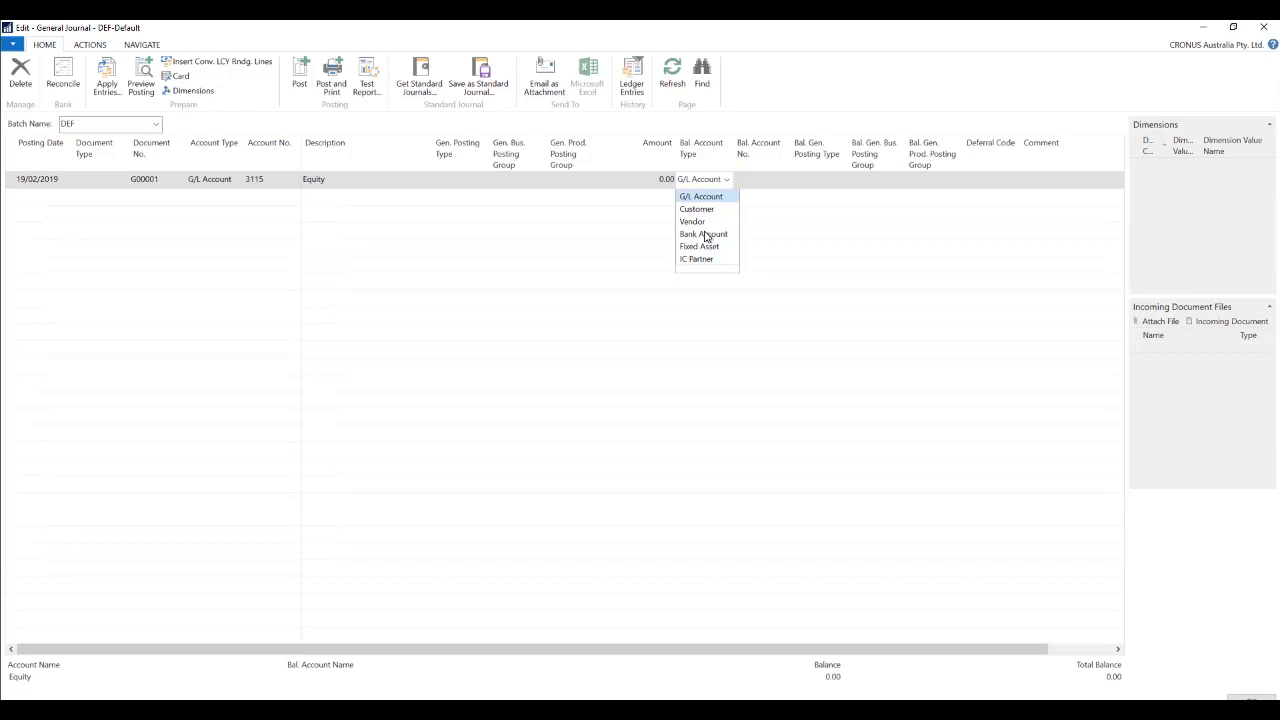
left_click(705, 236)
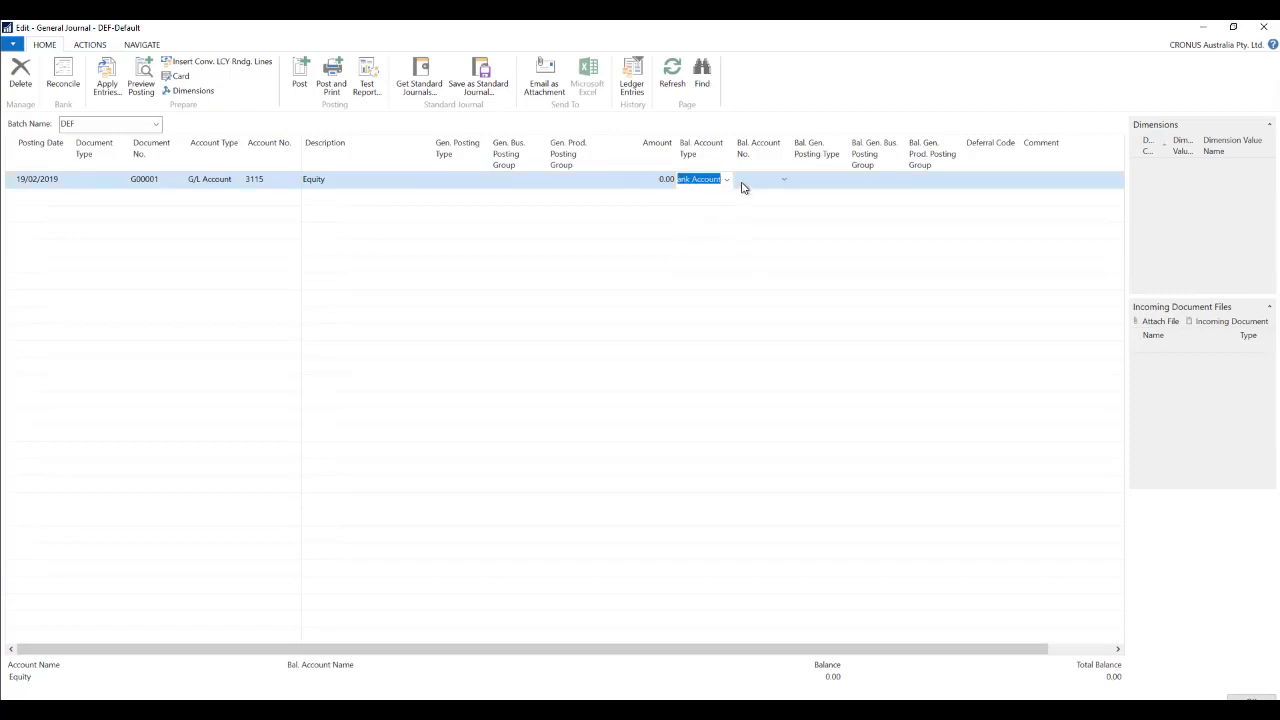
left_click(755, 179)
type("nab")
left_click(785, 181)
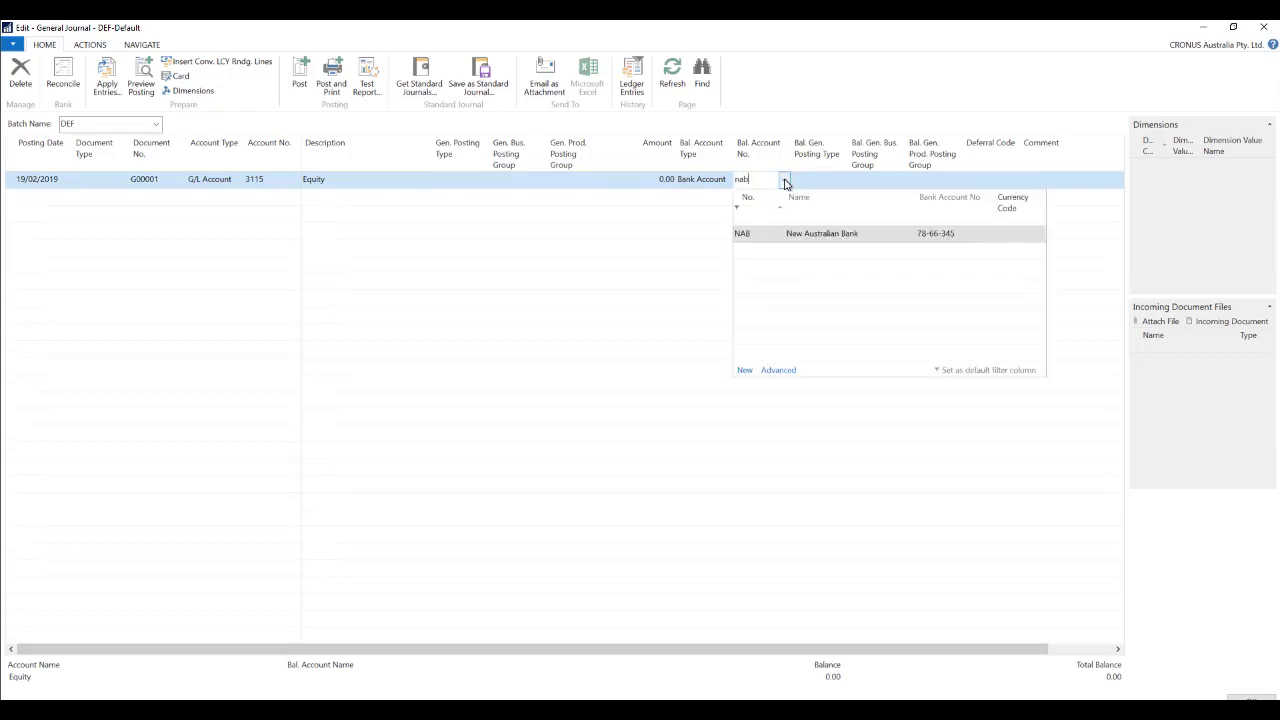
key("Tab")
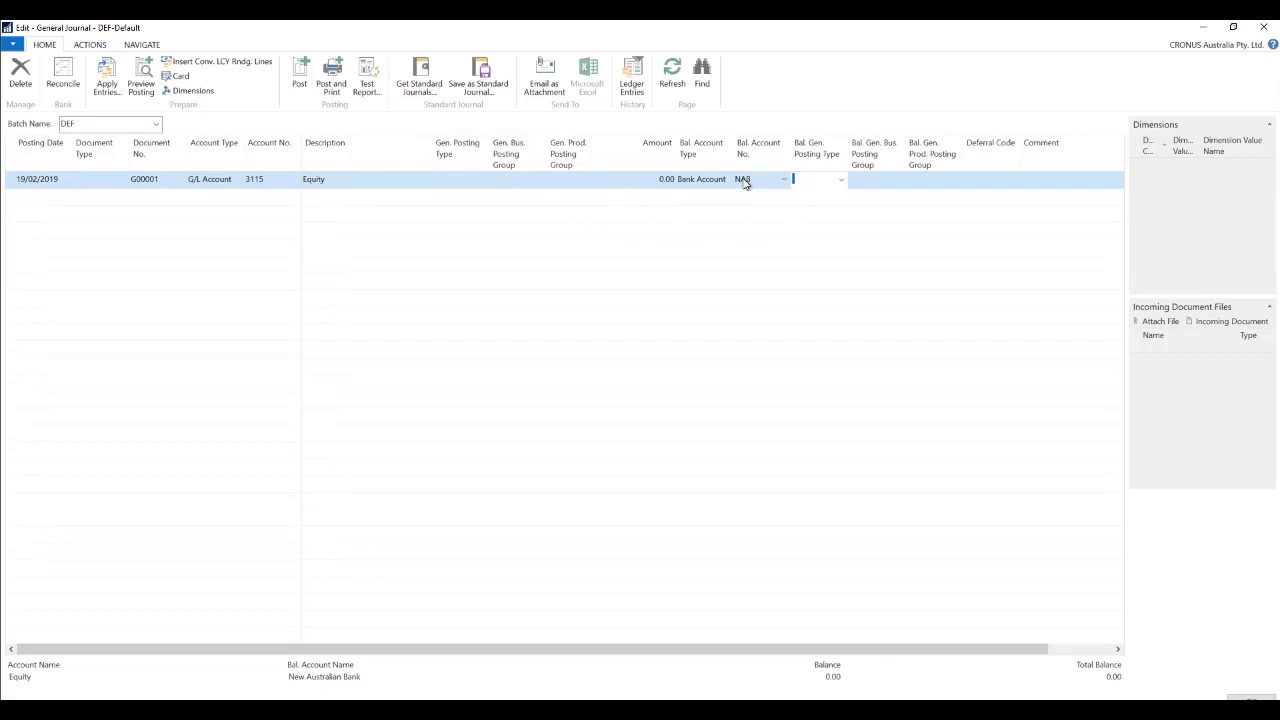
Step: Set the Equity line's amount to -10,000 and post the journal
left_click(658, 182)
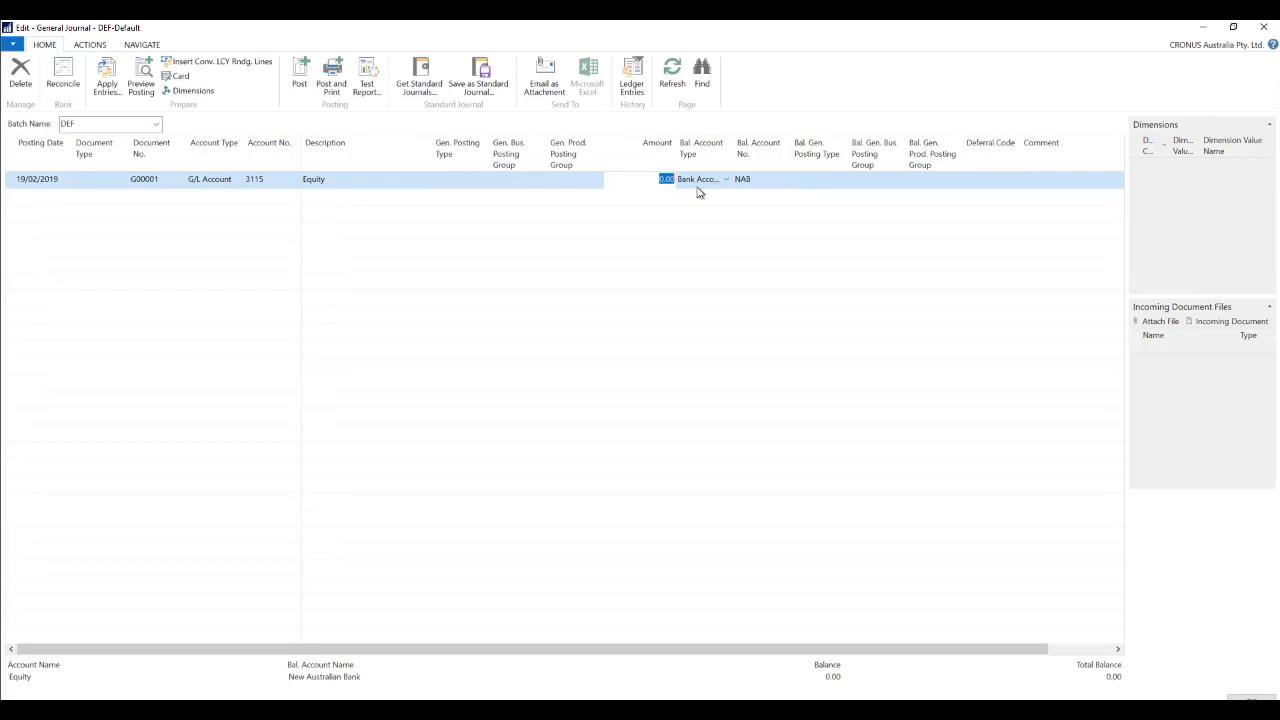
type("10,000")
key("Tab")
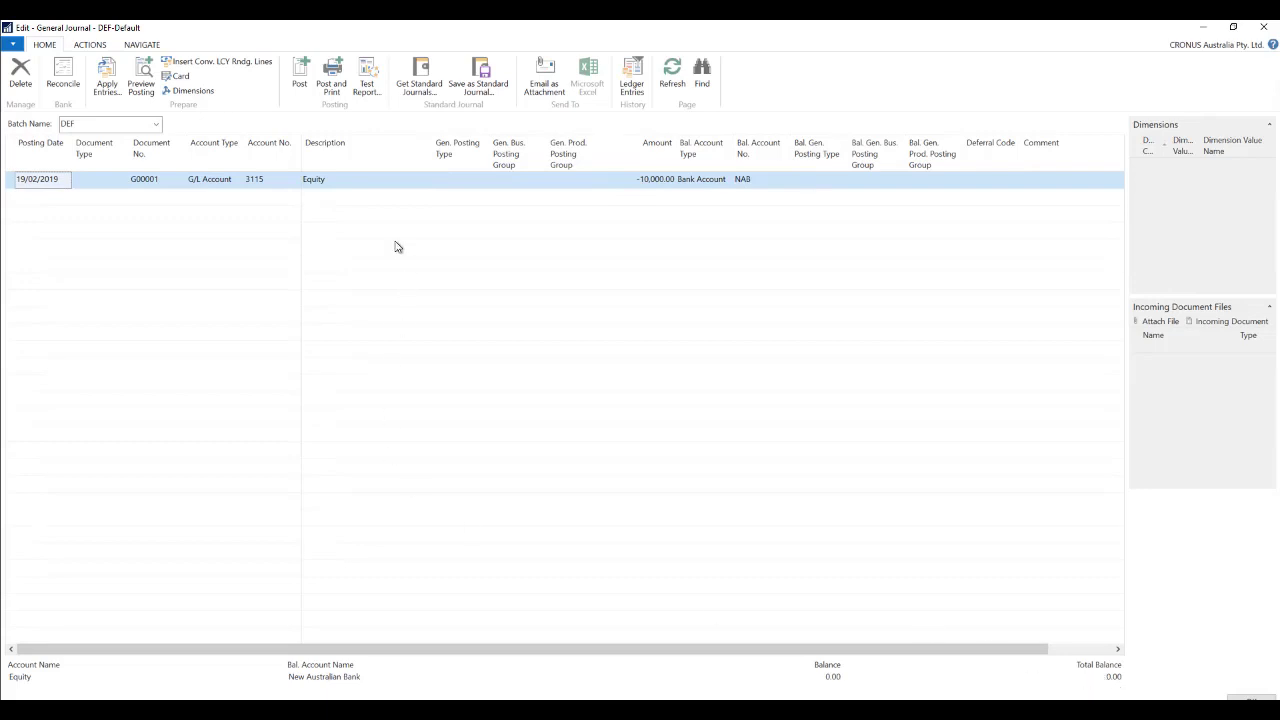
left_click(303, 88)
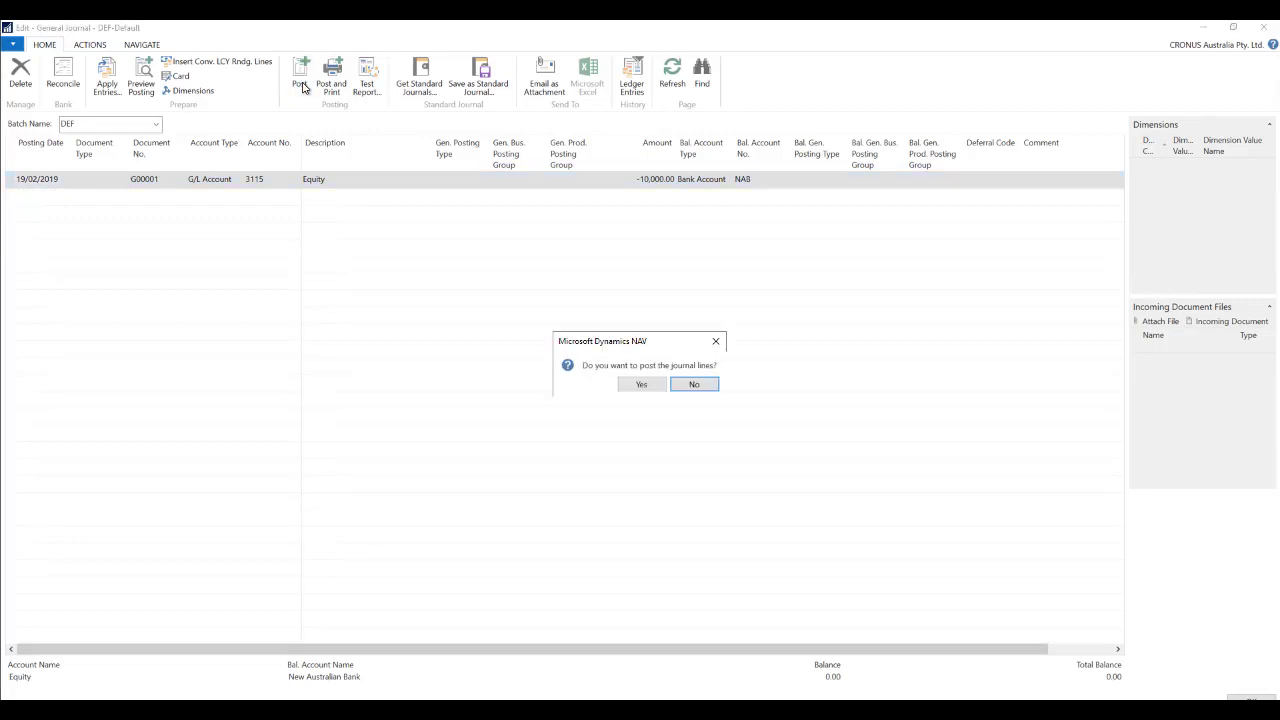
left_click(645, 386)
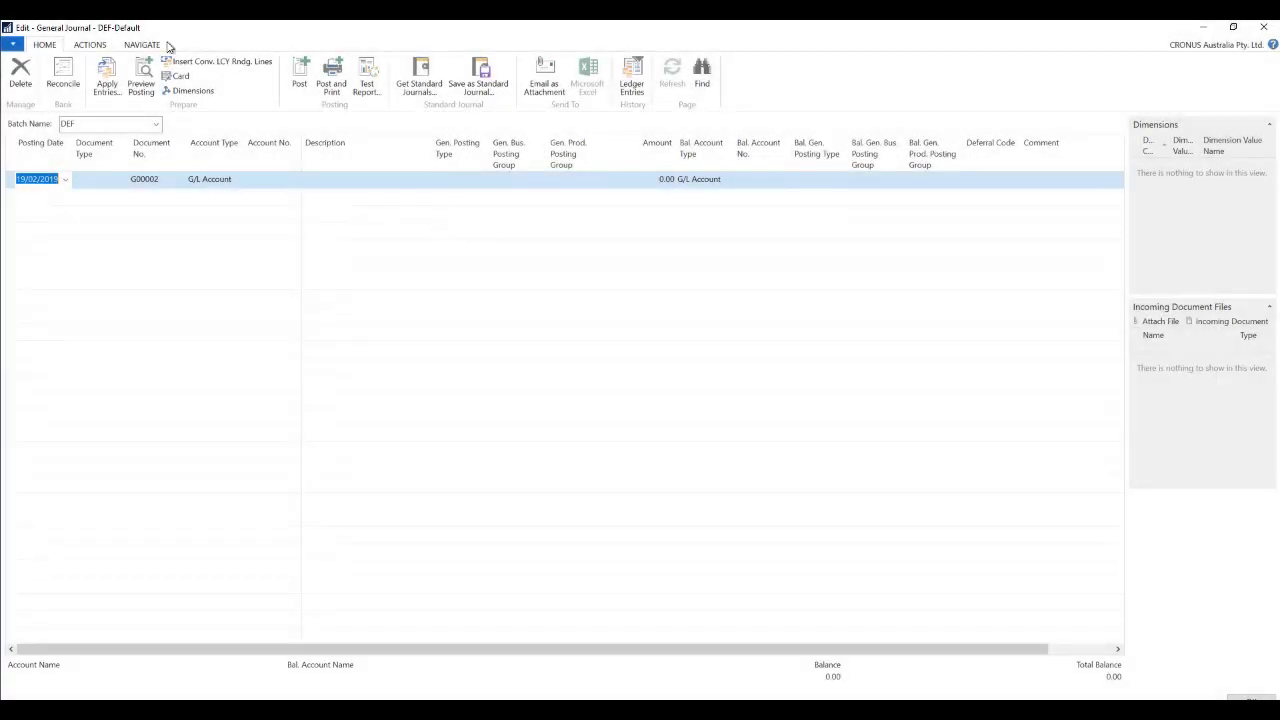
Step: Close the general journal and check the net change of the Equity account in the chart of accounts
left_click(1264, 27)
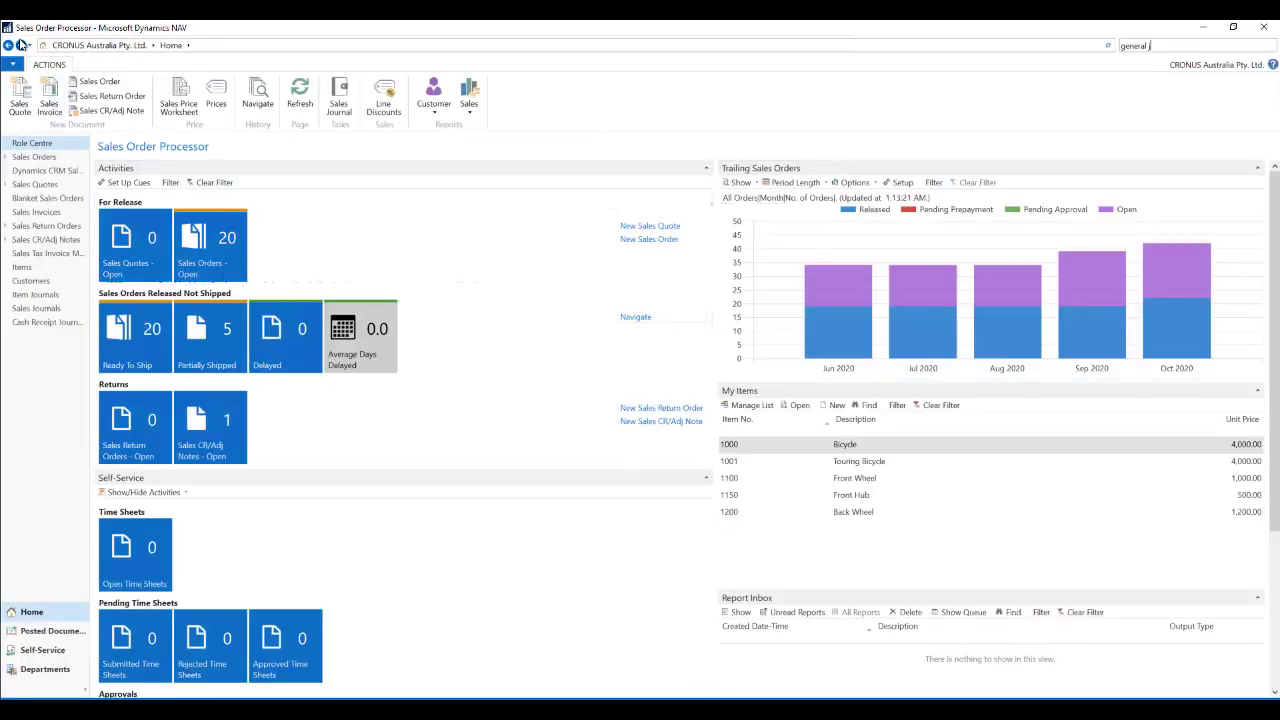
left_click(21, 46)
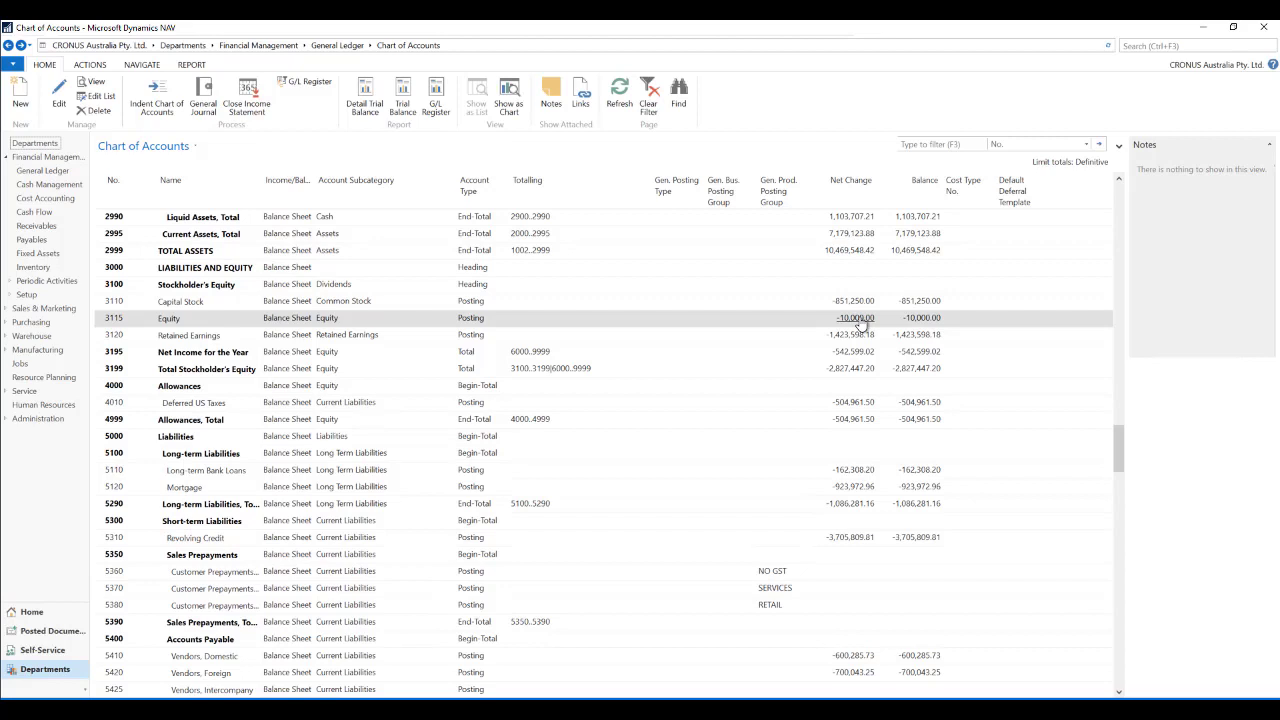
Step: Find the bank accounts list and view the ledger entries behind the NAB account's local currency balance
left_click(1147, 49)
type("bank acc")
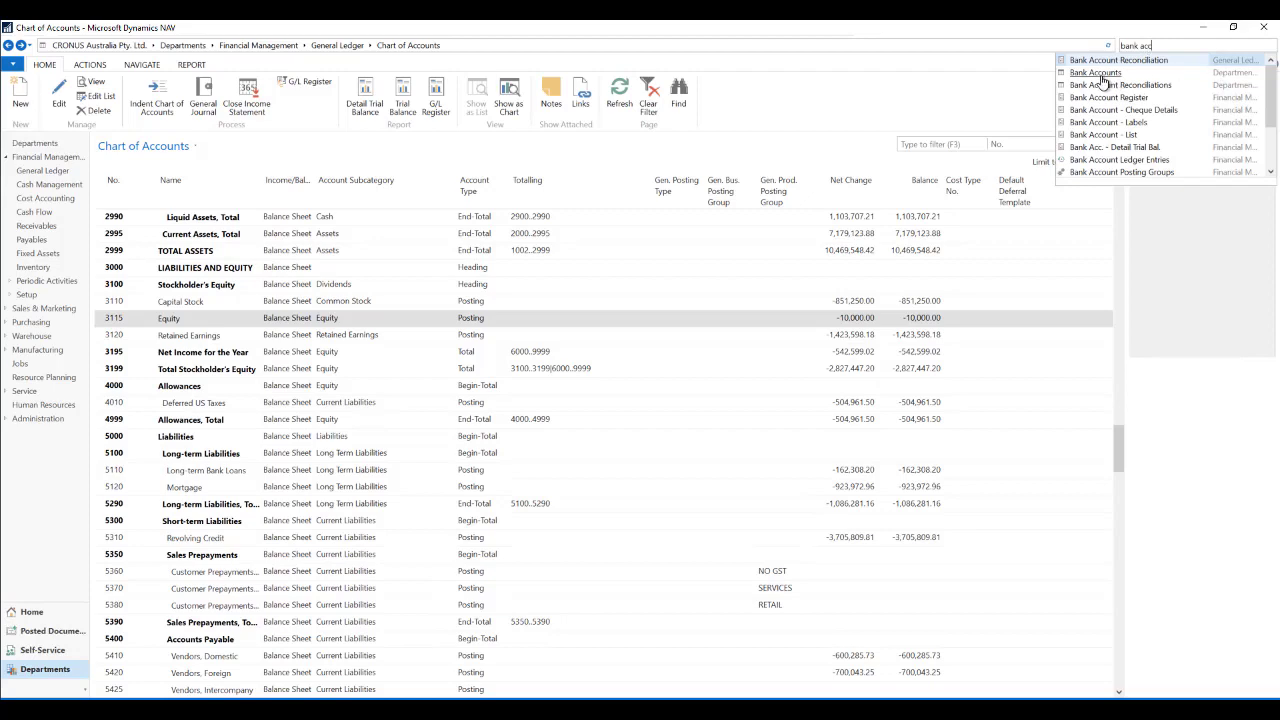
left_click(1092, 80)
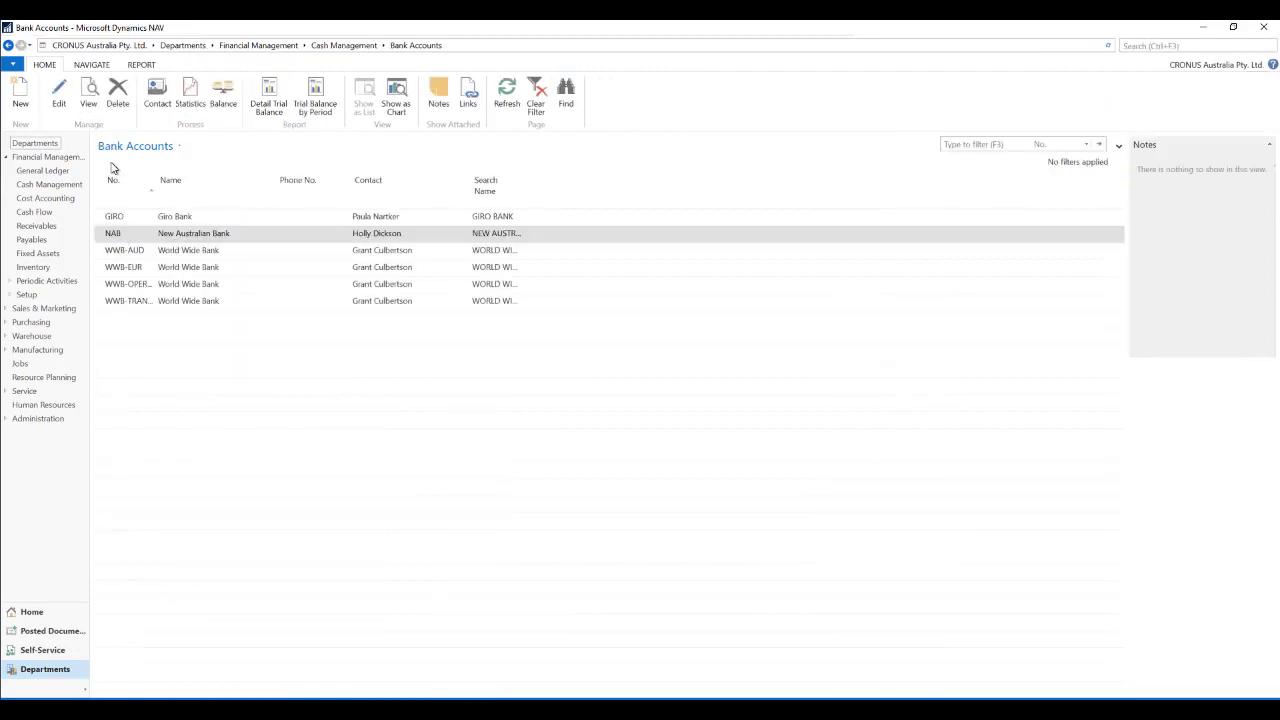
left_click(60, 103)
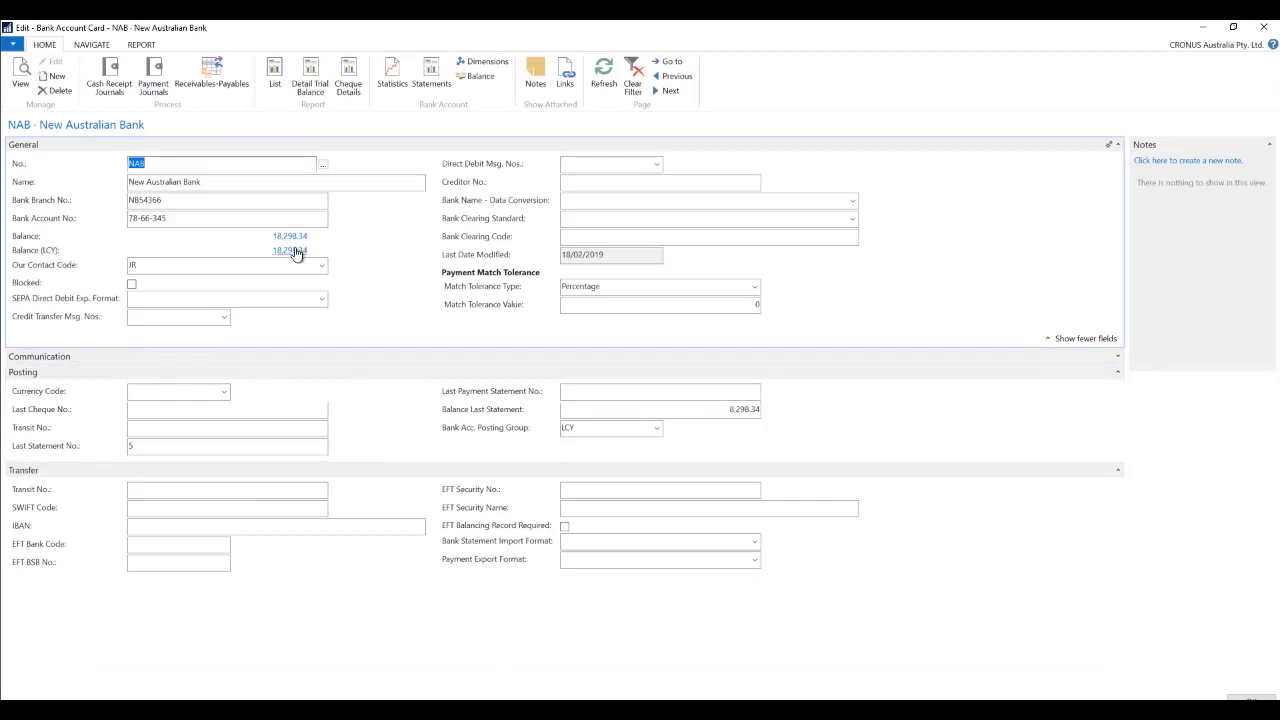
left_click(296, 251)
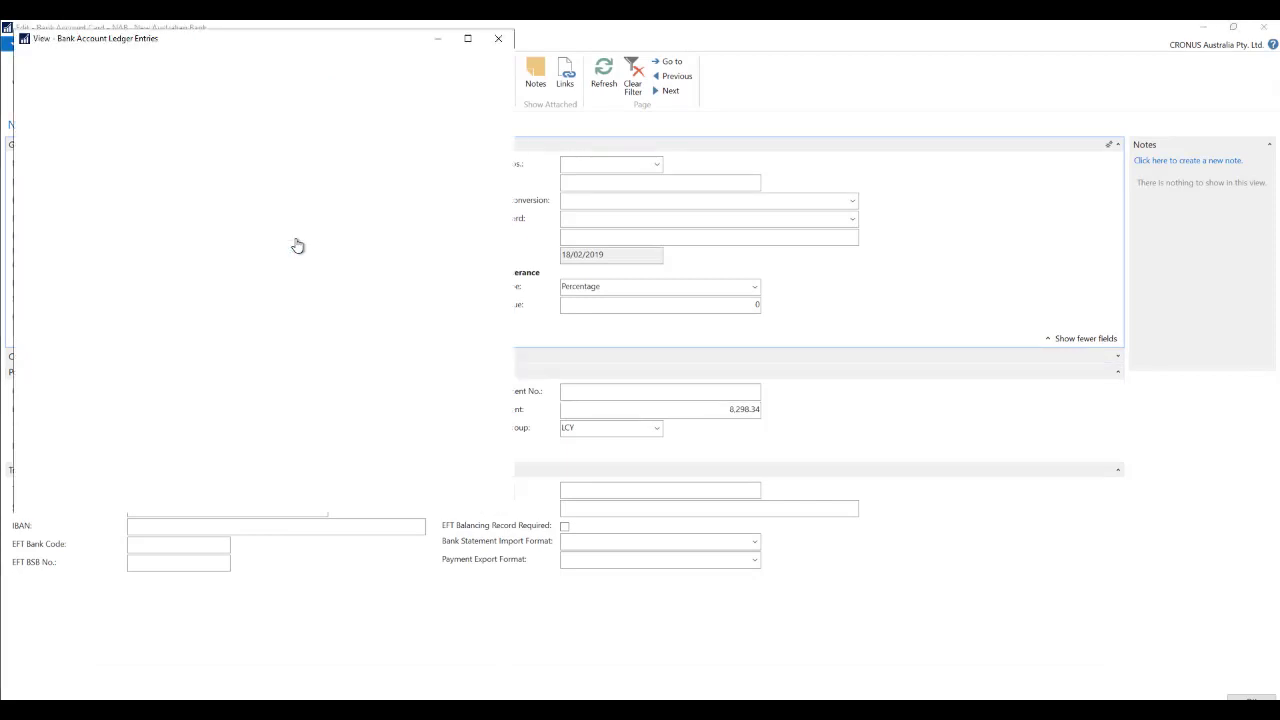
left_click_drag(206, 40, 496, 125)
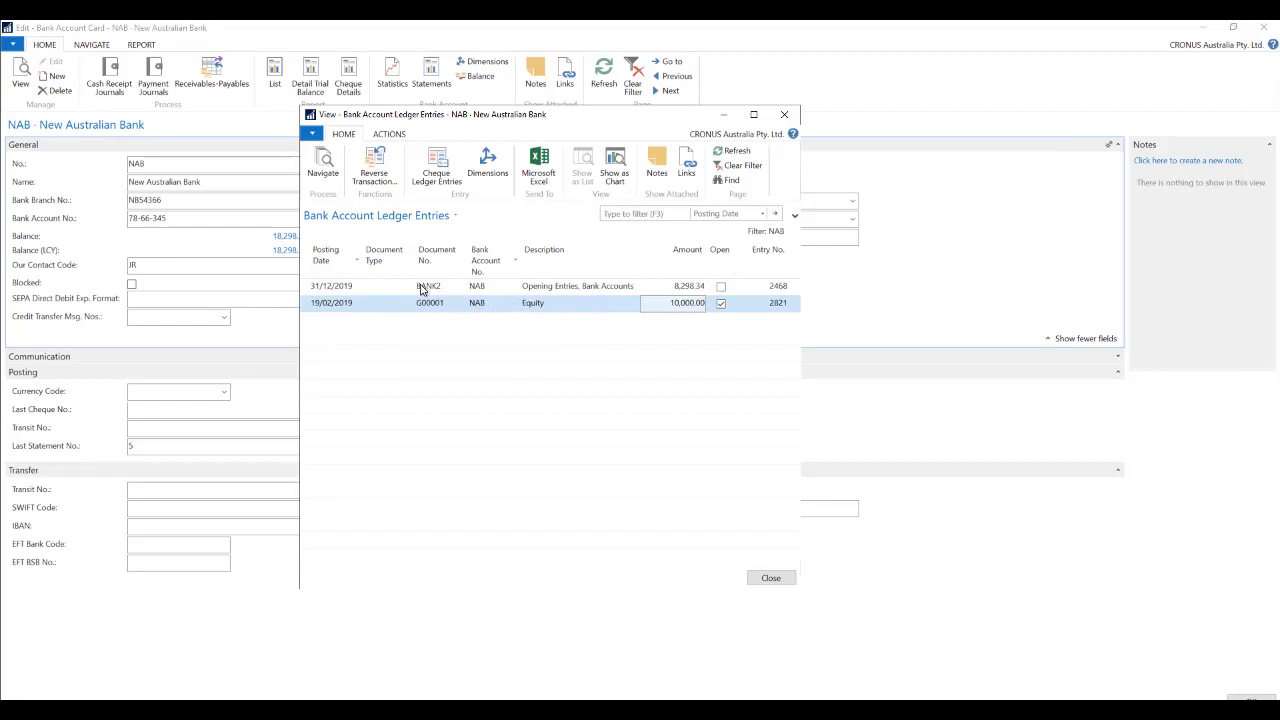
Step: Navigate from the 19/02/2019 Equity bank entry and view its related G/L entries and bank account ledger entry
left_click(321, 172)
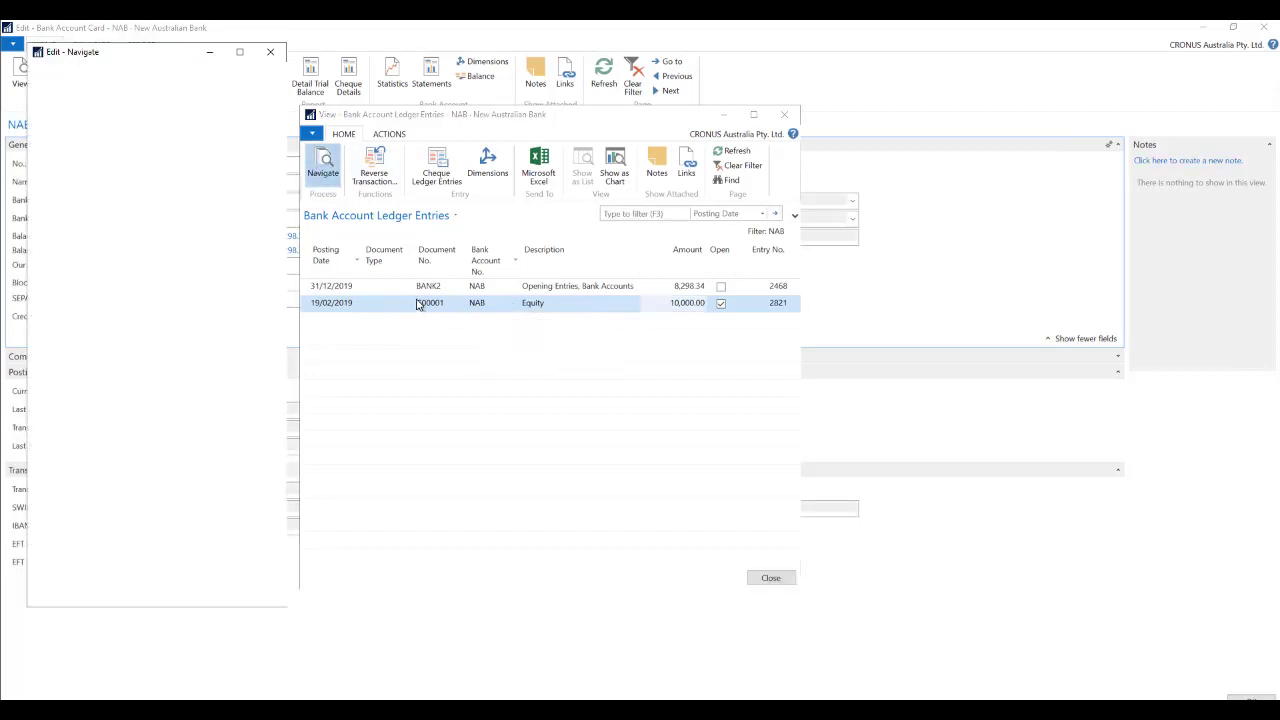
left_click_drag(172, 64, 711, 94)
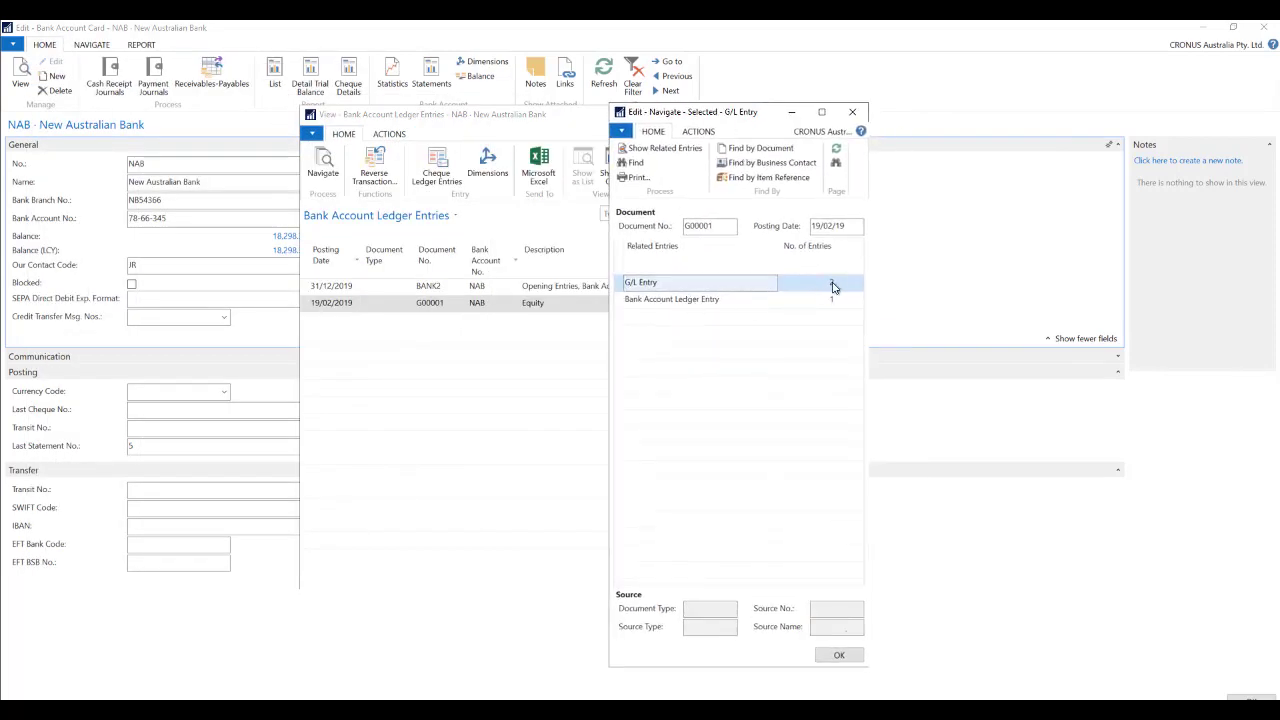
left_click(832, 285)
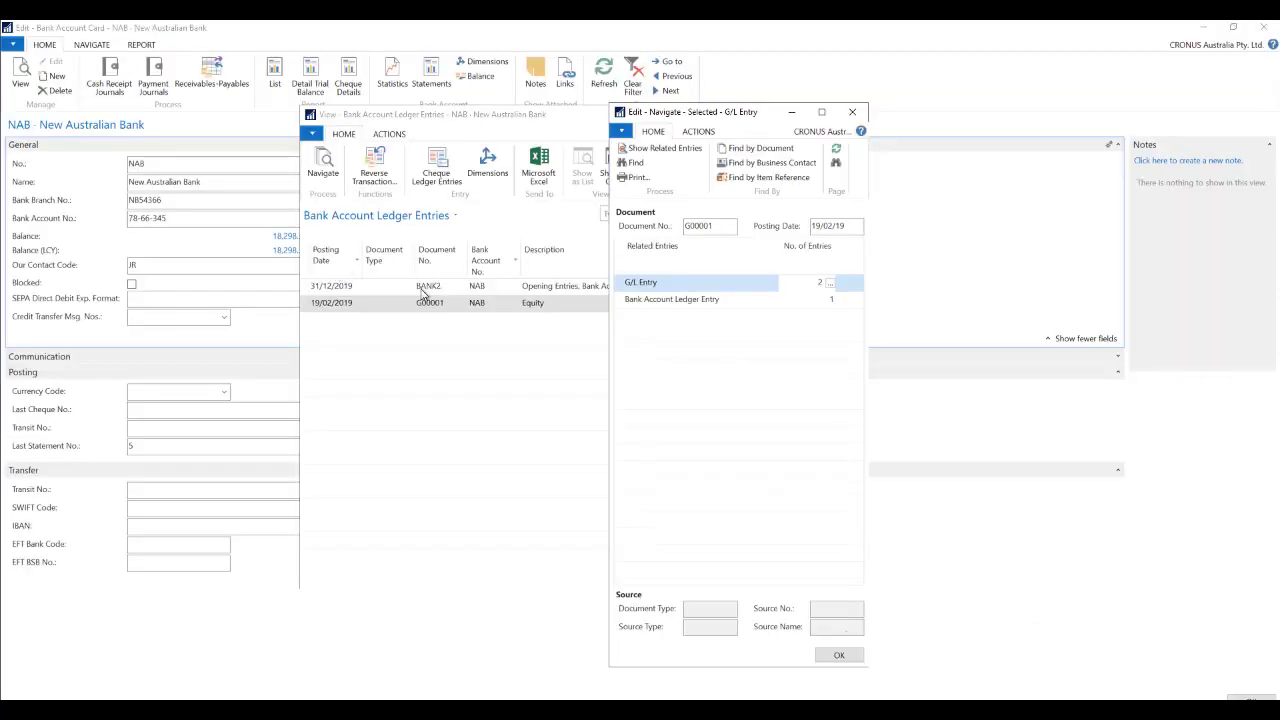
left_click(746, 302)
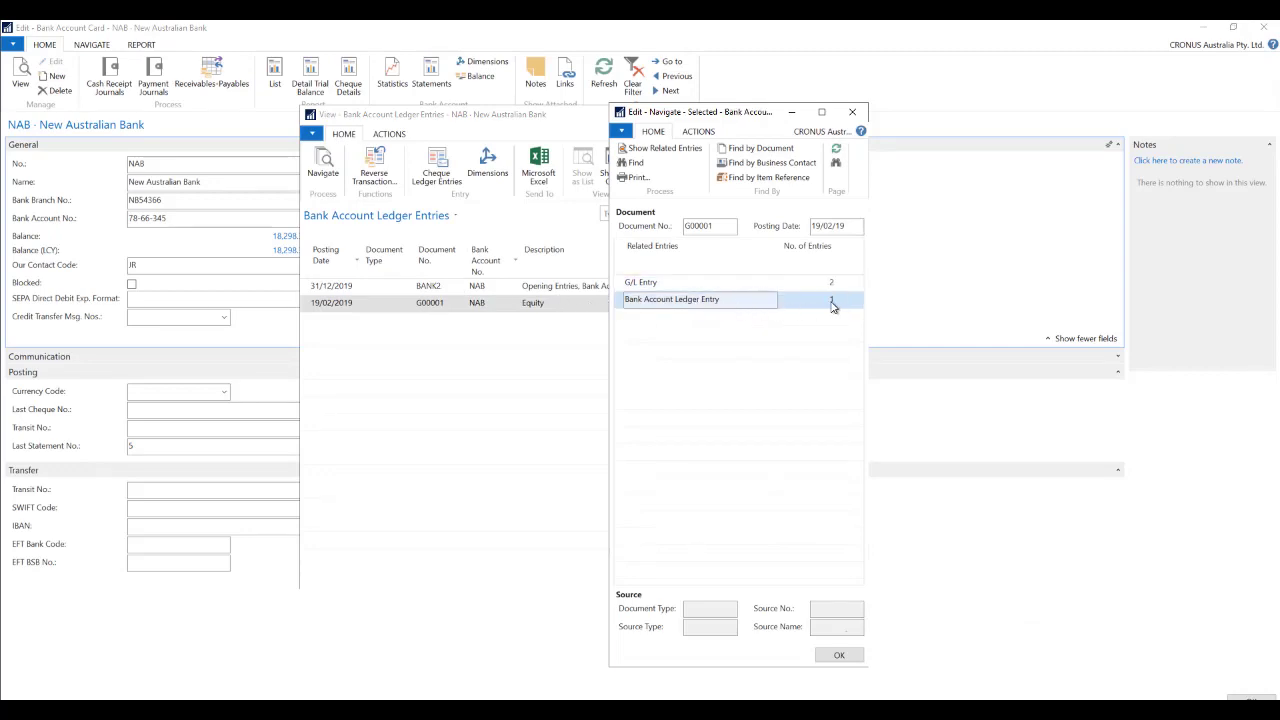
left_click(831, 302)
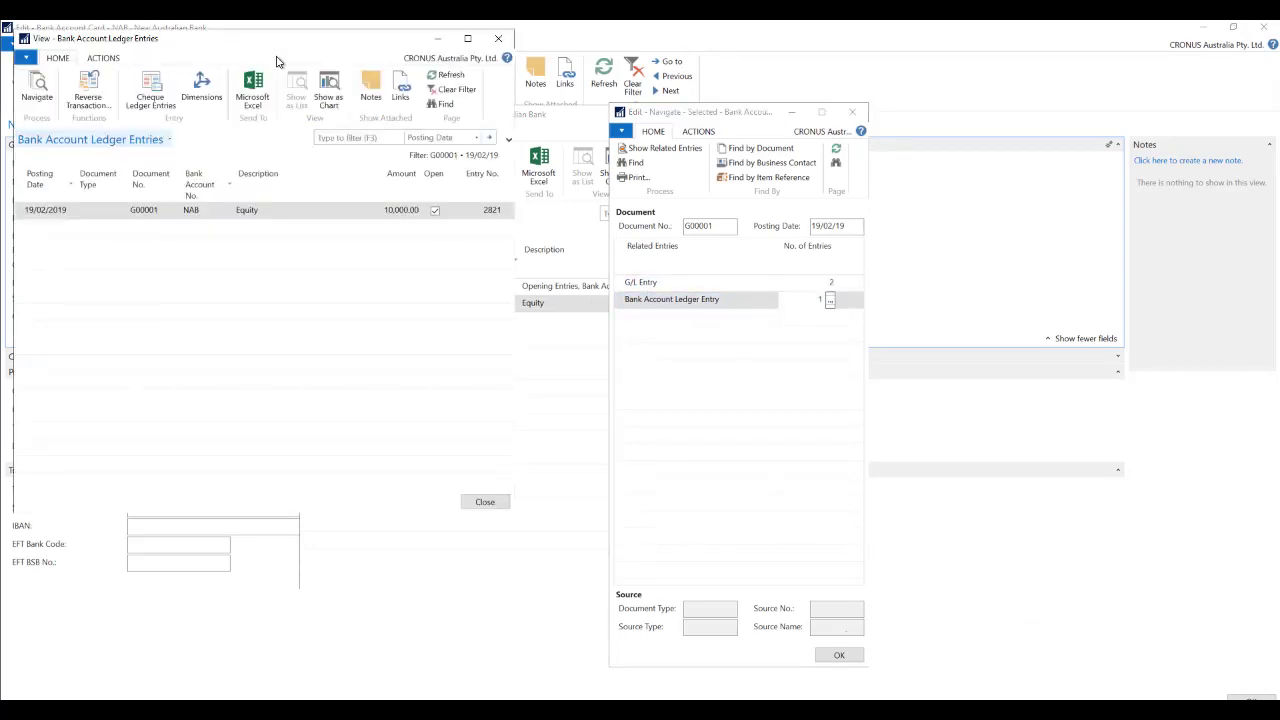